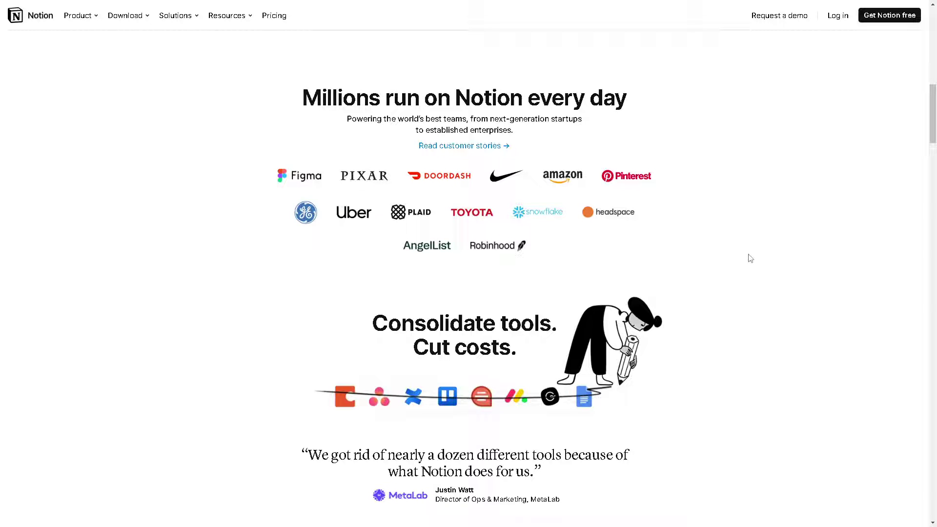
- Scroll down the Notion homepage, then go to Notion's log in page
scroll(750, 259, "down", 1)
scroll(751, 259, "down", 3)
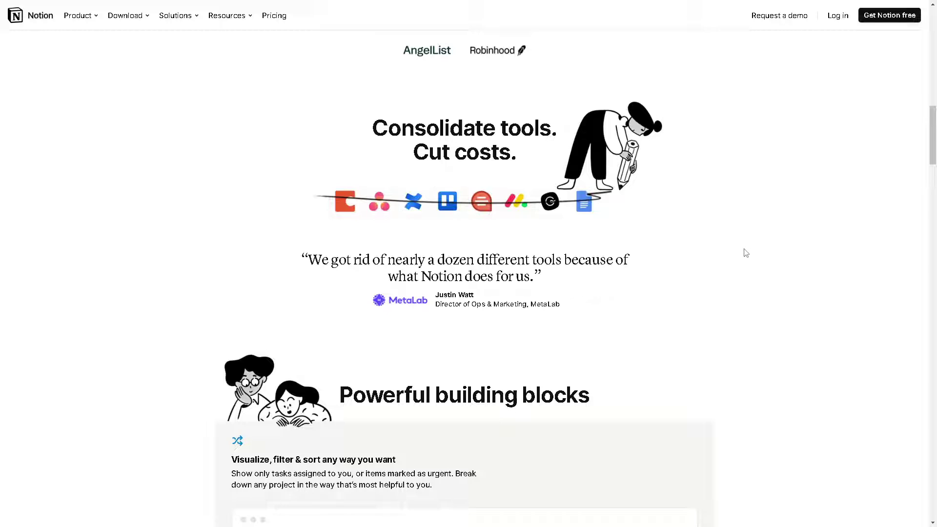
scroll(746, 253, "down", 2)
scroll(710, 277, "down", 3)
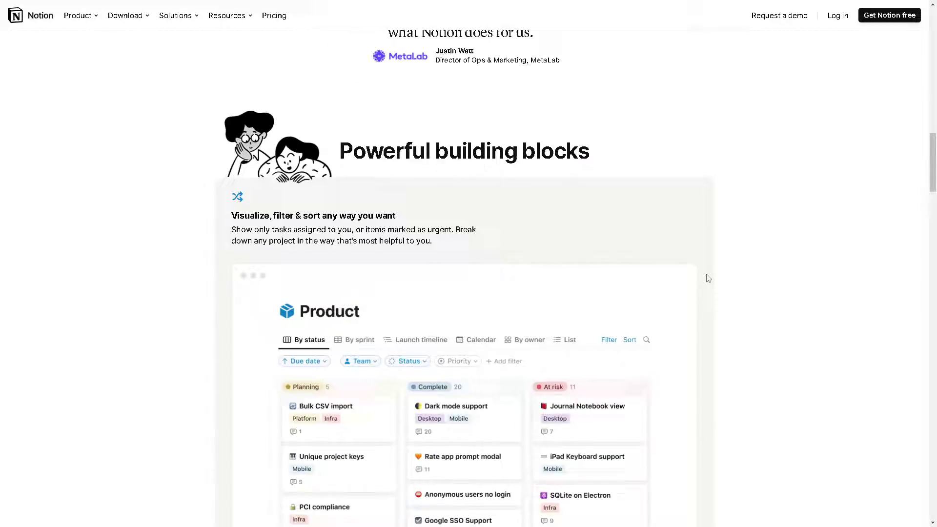
scroll(709, 278, "down", 6)
scroll(709, 278, "down", 5)
scroll(709, 278, "down", 7)
scroll(709, 278, "down", 2)
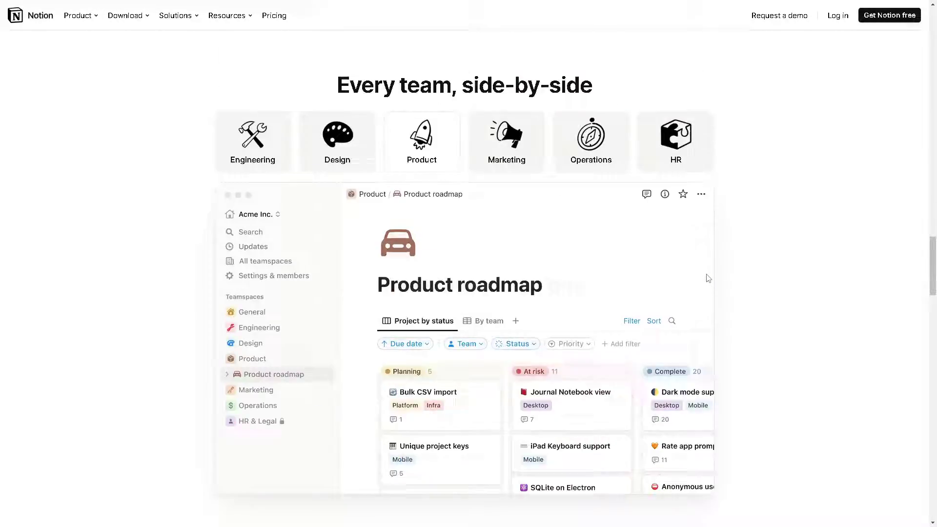
scroll(709, 278, "down", 10)
scroll(707, 276, "down", 5)
scroll(722, 274, "down", 5)
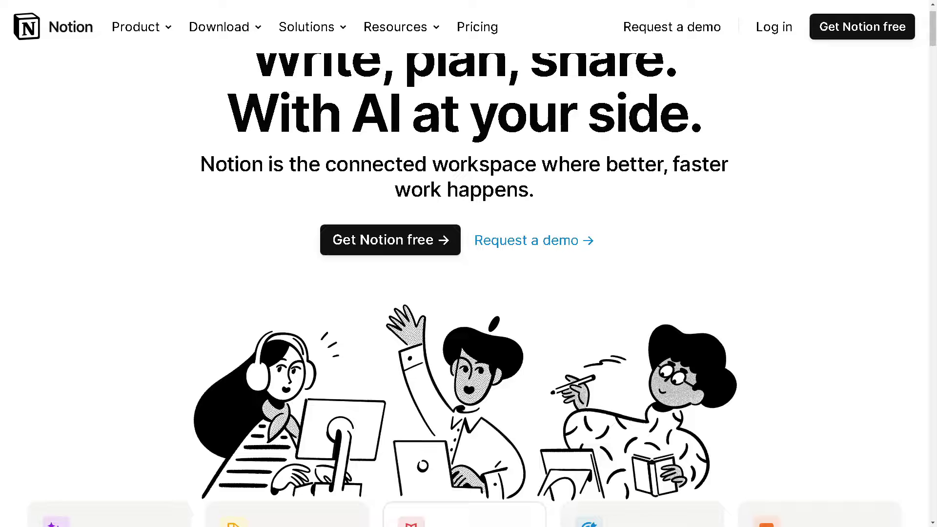
left_click(766, 29)
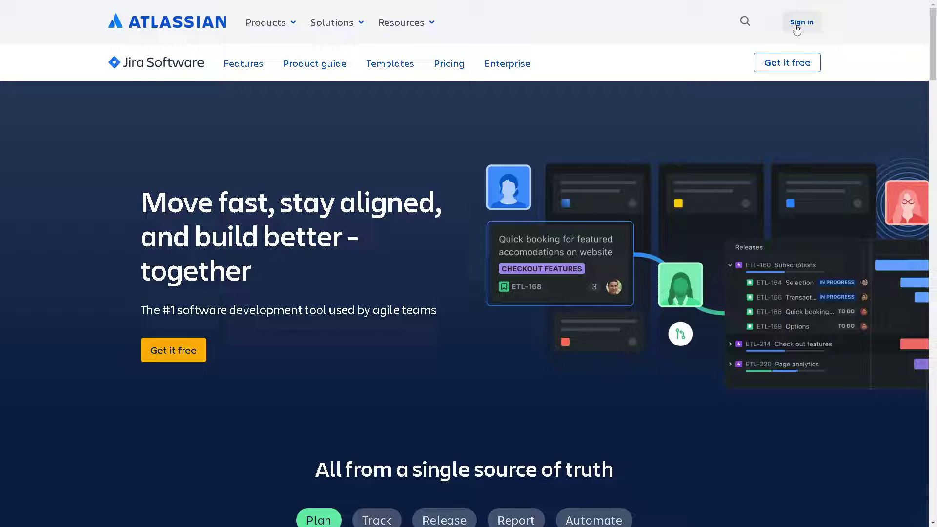
- Begin Atlassian sign-in and choose to create a new account
left_click(798, 28)
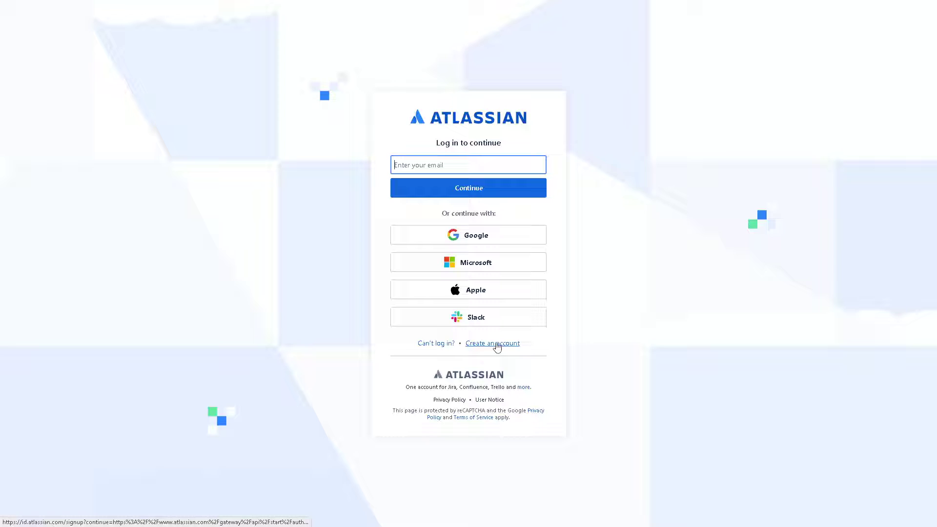
left_click(496, 344)
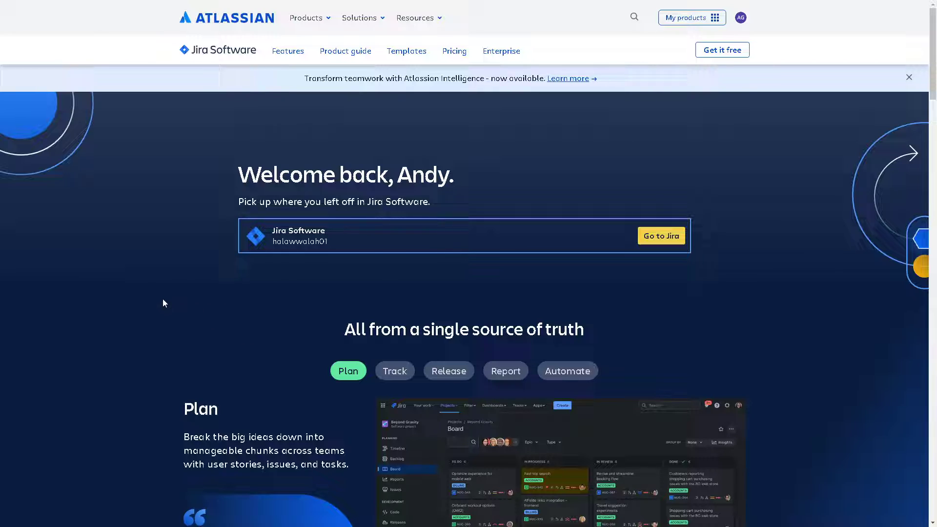
- Show the Apps list from My Kanban Project's Task issue type settings
scroll(435, 371, "down", 6)
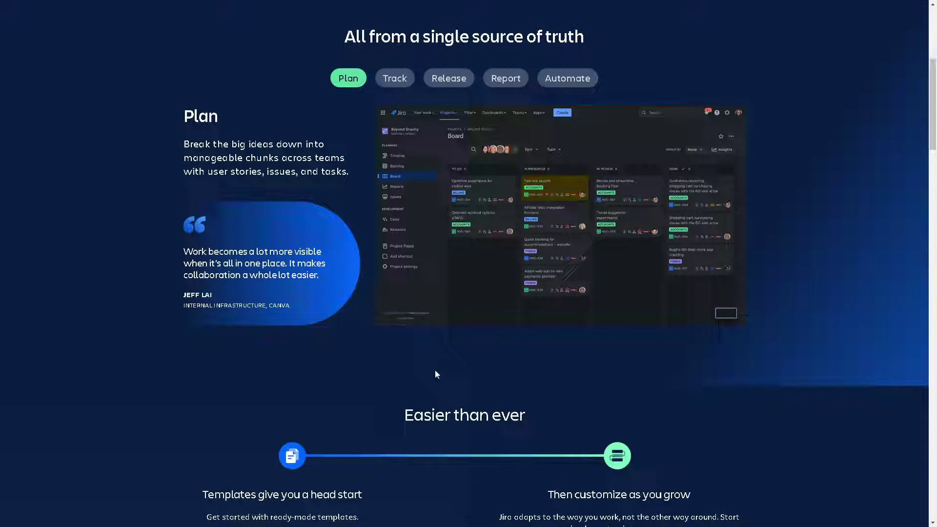
scroll(435, 371, "down", 4)
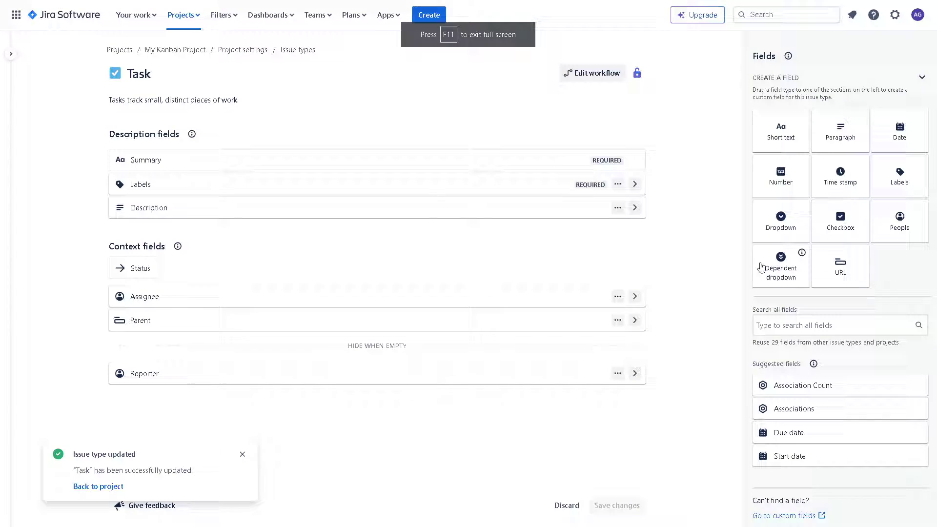
left_click(387, 14)
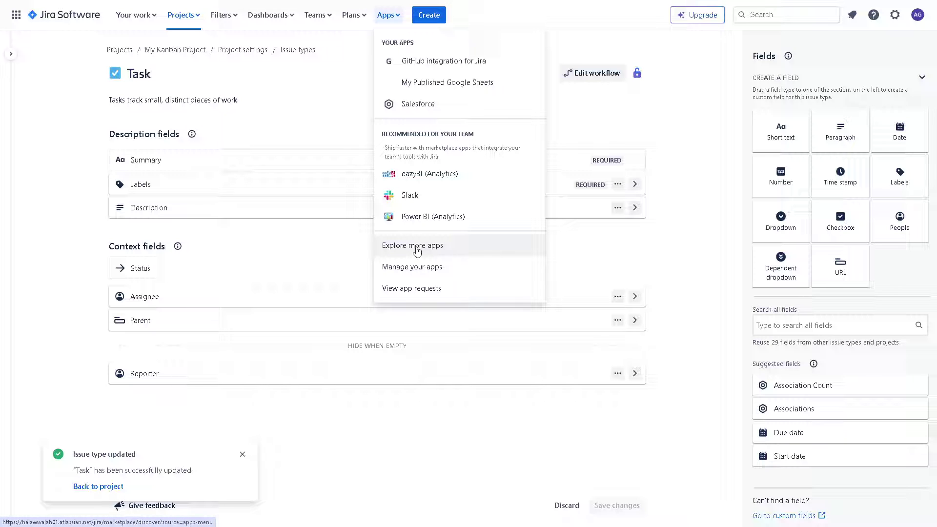
left_click(416, 249)
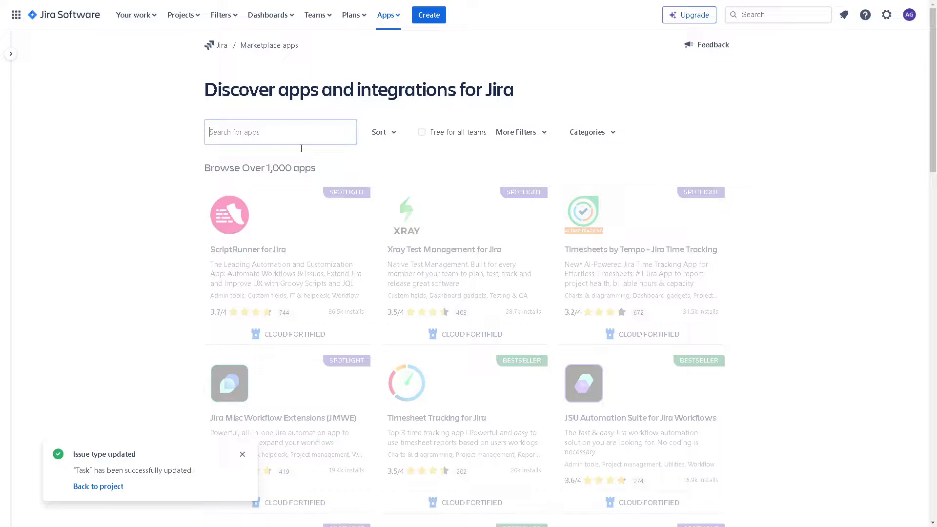
type("Not")
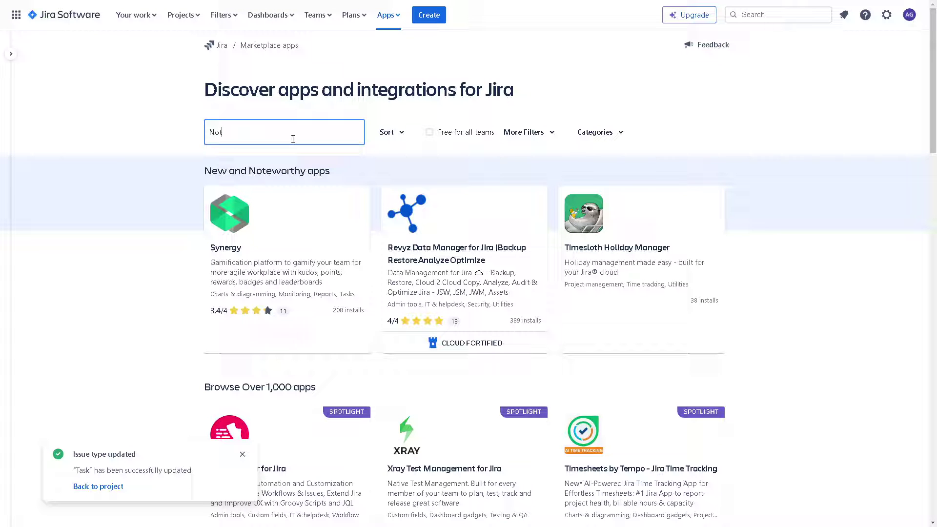
type("ion")
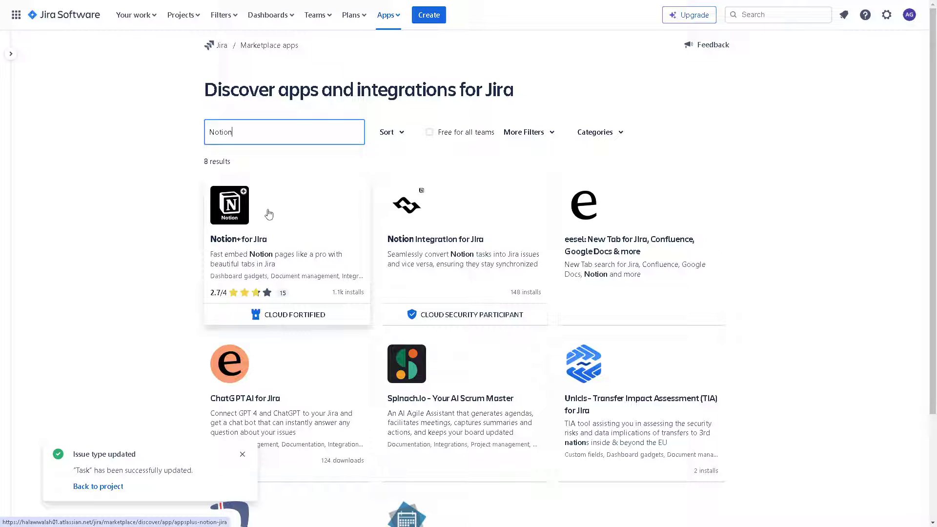
left_click(240, 215)
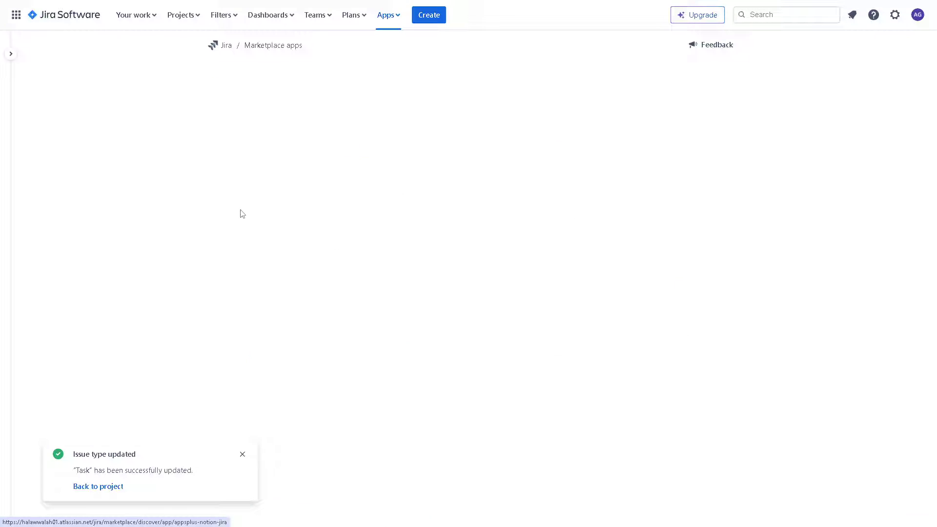
left_click(244, 457)
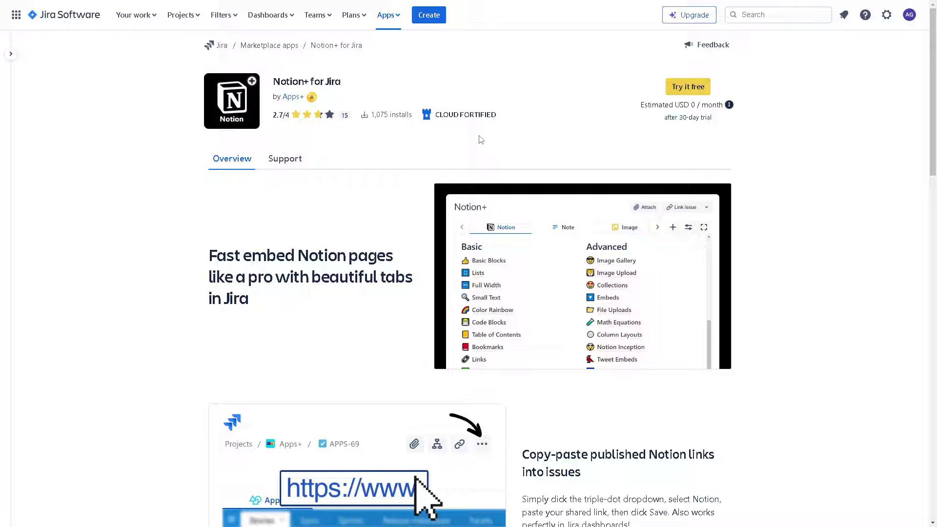
scroll(459, 193, "down", 3)
scroll(453, 199, "down", 3)
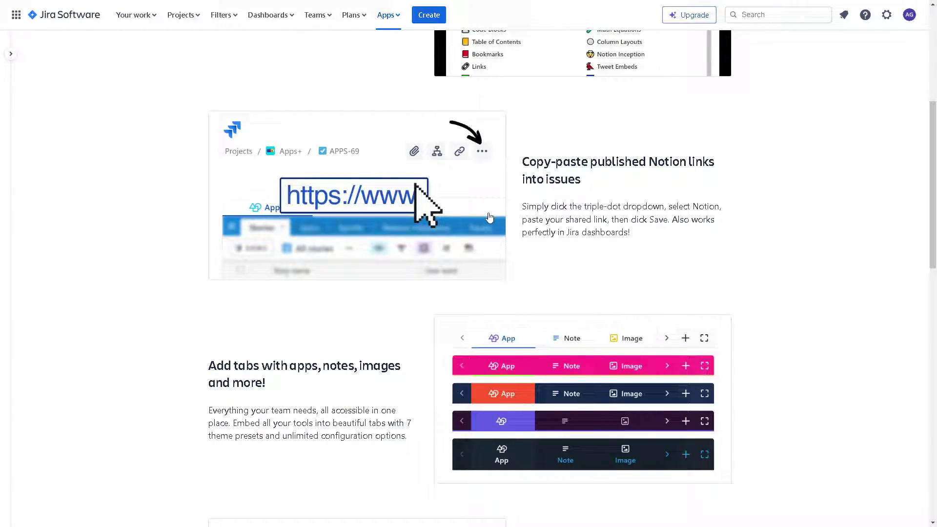
scroll(493, 220, "up", 4)
scroll(617, 198, "up", 2)
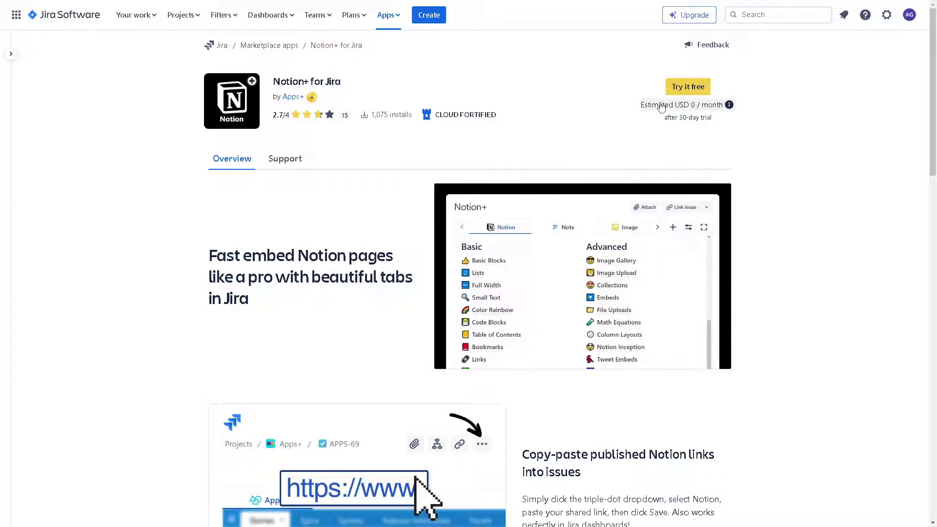
- Start the Notion+ for Jira free trial to install the app
left_click(683, 88)
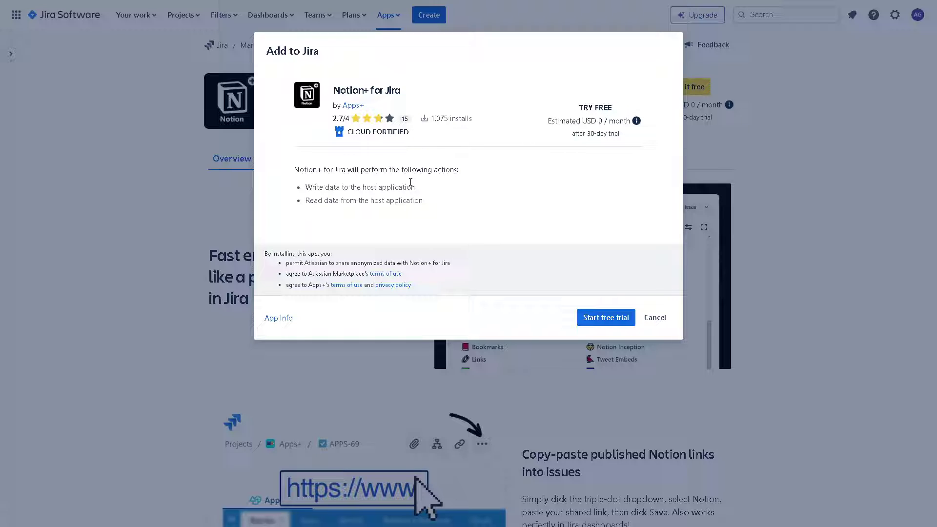
left_click(605, 318)
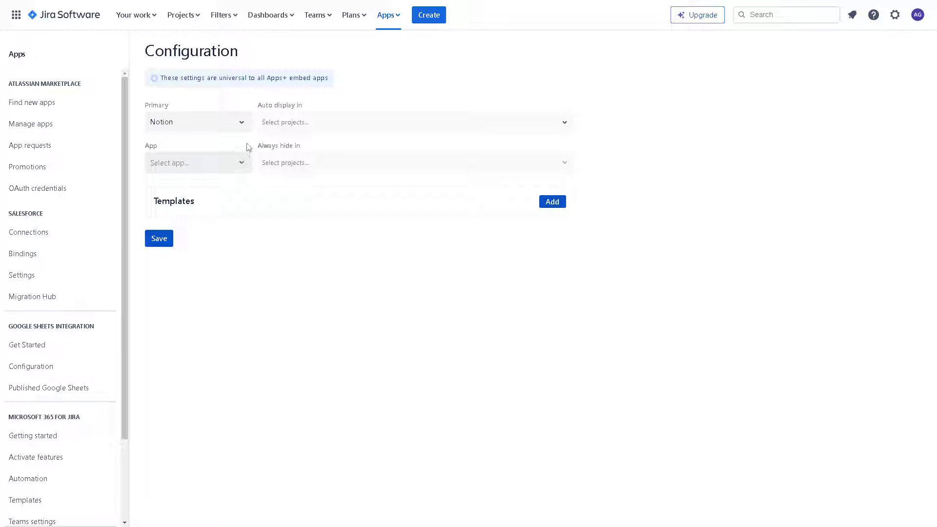
- Review the Primary, App and Auto display dropdowns without changes, then add a new template
left_click(241, 128)
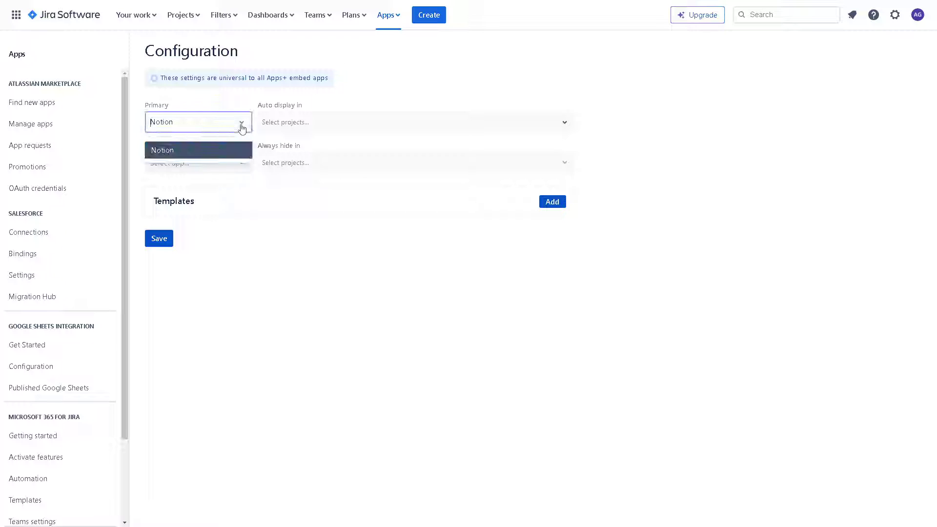
left_click(244, 218)
left_click(241, 166)
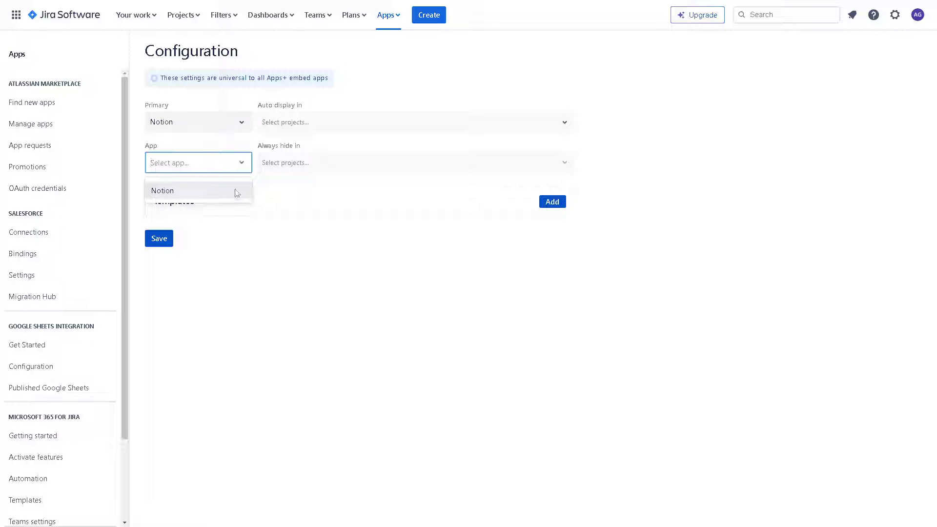
left_click(299, 236)
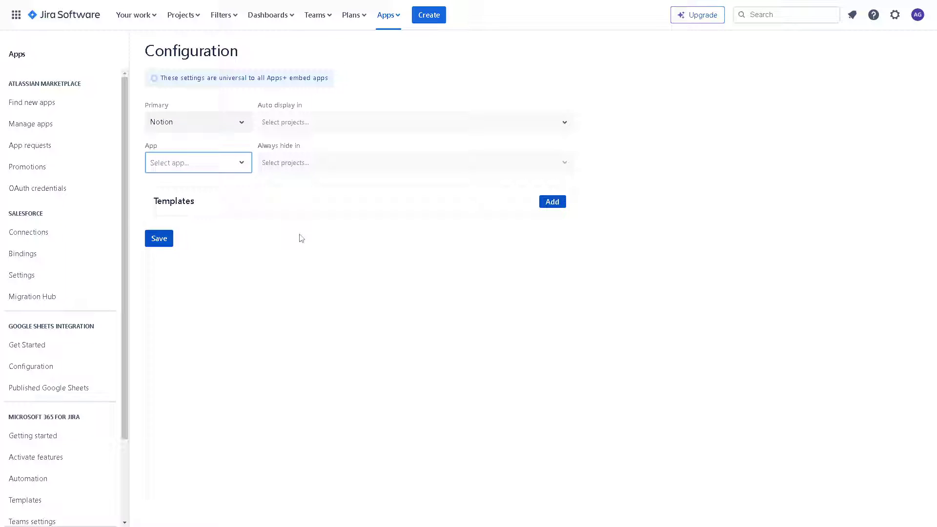
left_click(568, 126)
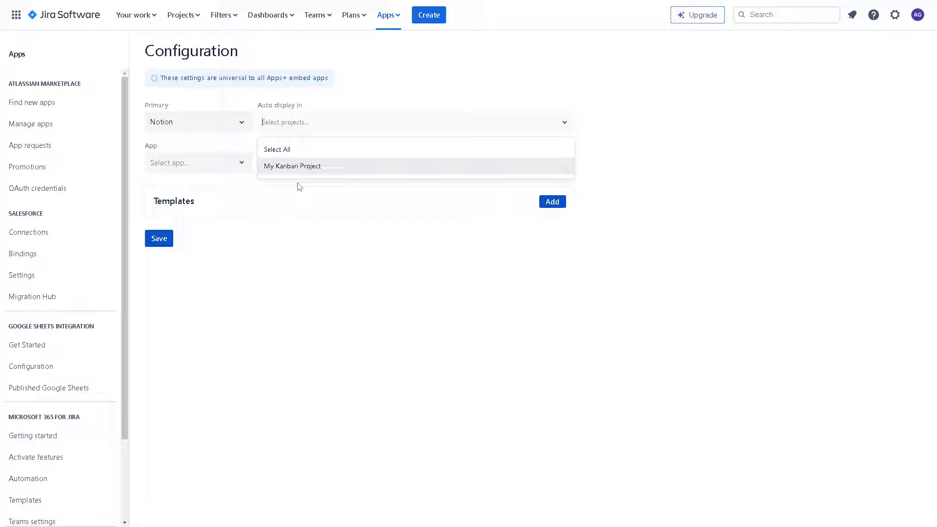
left_click(302, 279)
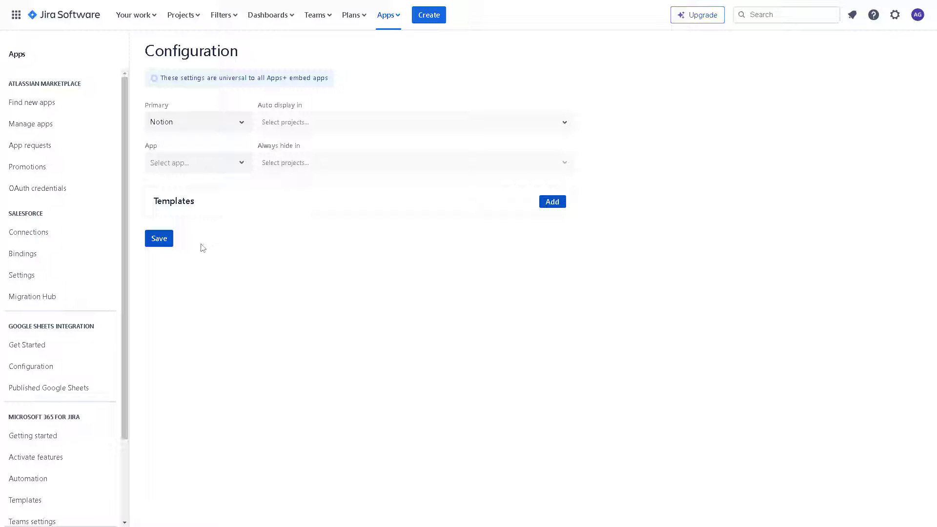
left_click(555, 204)
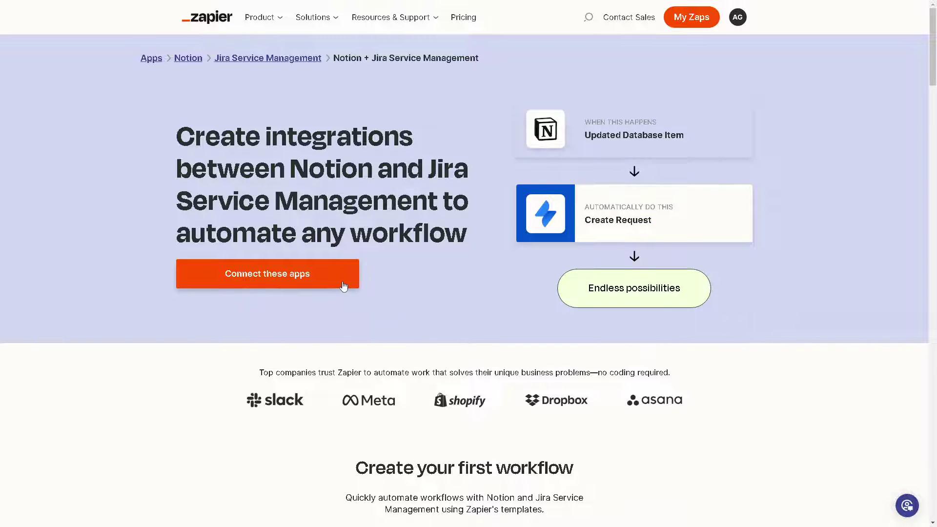
- Start a Notion-to-Jira Zap and title it 'How to Integrate Notion with Jira'
left_click(309, 281)
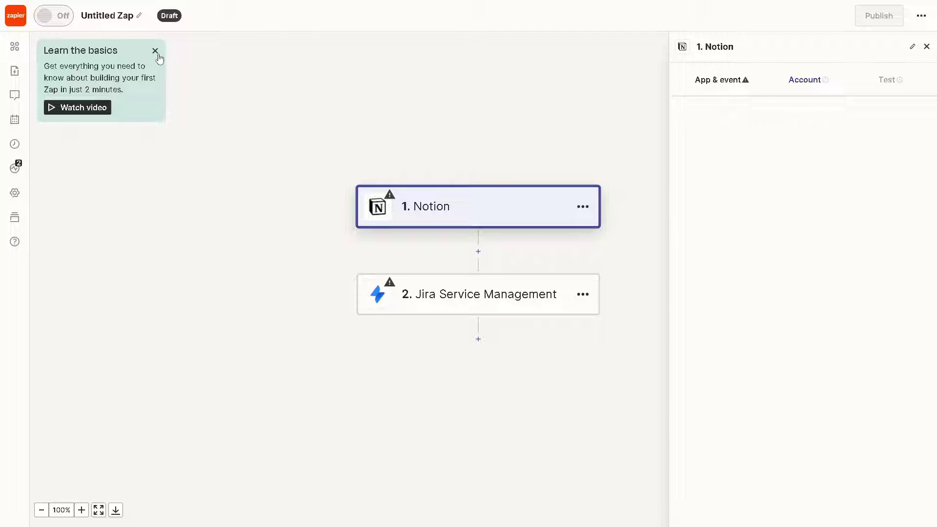
left_click(156, 52)
left_click(100, 16)
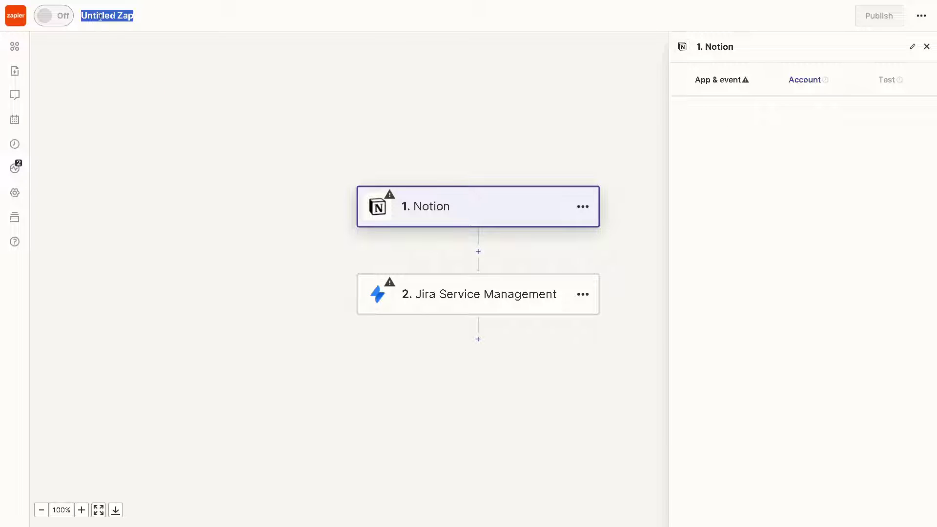
type("How to Integrate Notion with Jira")
key("Return")
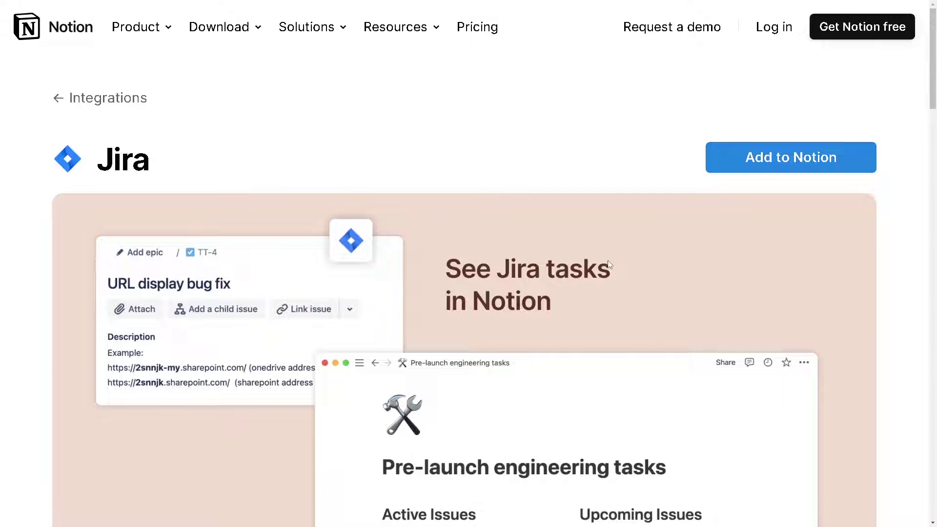
- Browse the Jira integration overview on Notion's site and choose Add to Notion
scroll(610, 266, "down", 2)
scroll(609, 265, "up", 1)
scroll(609, 265, "down", 5)
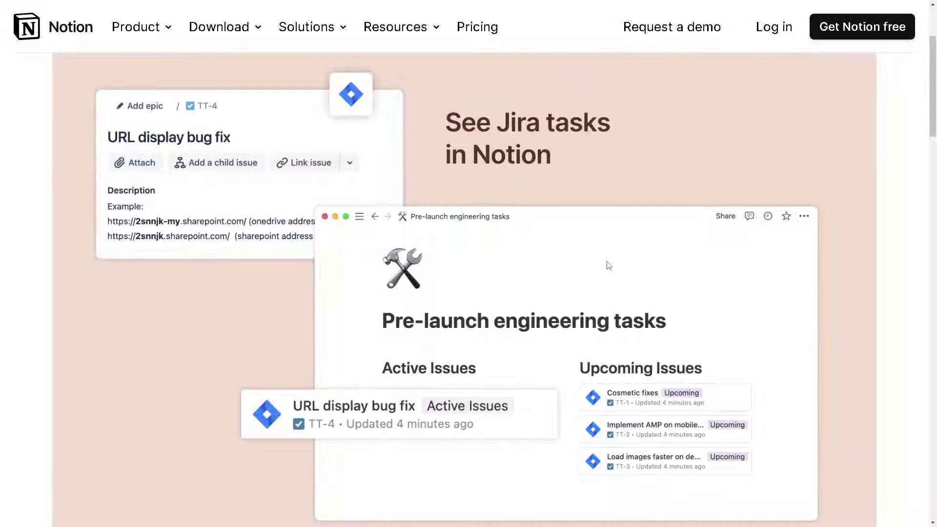
scroll(609, 265, "down", 2)
scroll(609, 265, "down", 2)
scroll(608, 266, "down", 2)
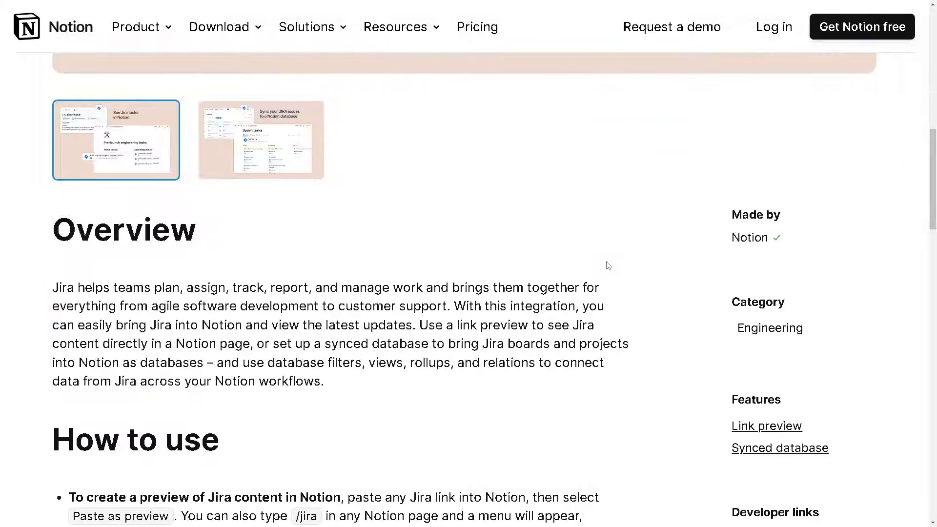
scroll(608, 265, "up", 7)
scroll(608, 265, "up", 5)
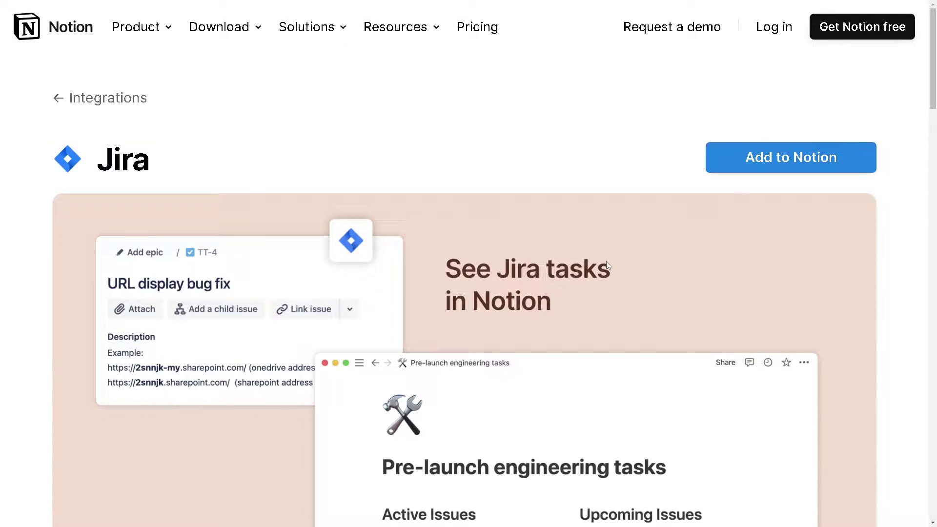
left_click(794, 163)
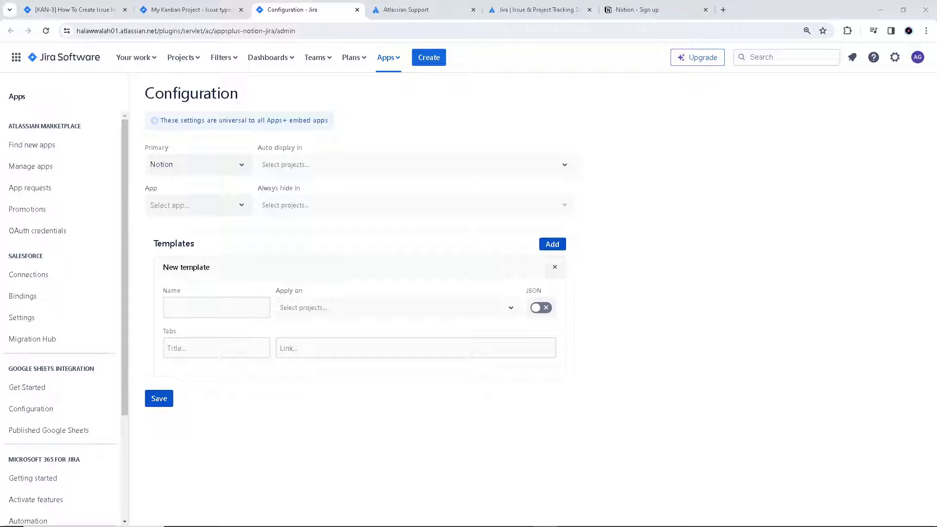
- Switch the browser to full screen
key("F11")
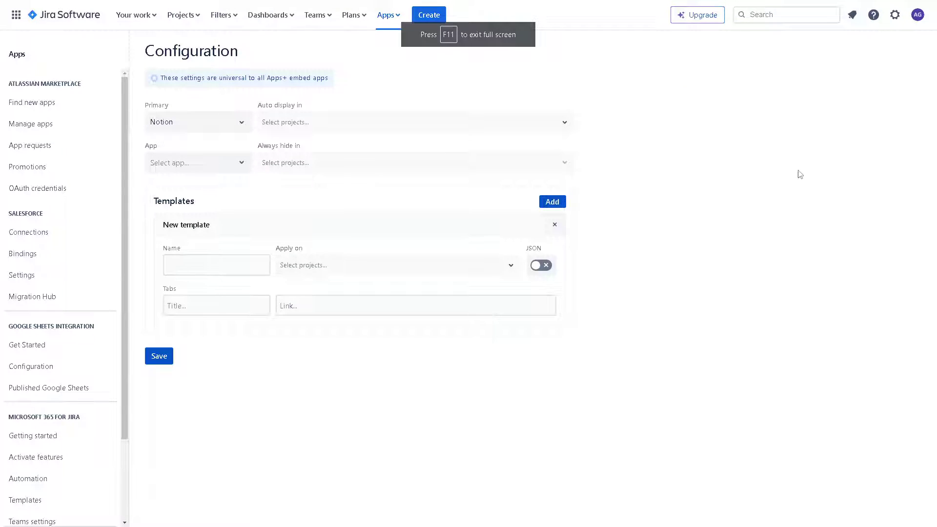